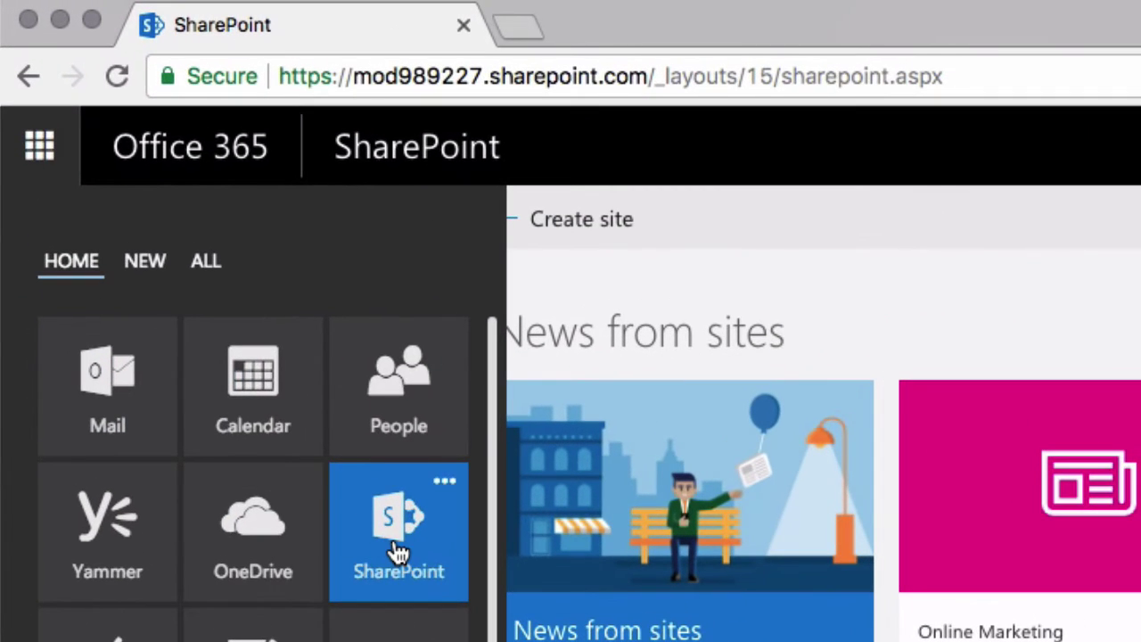
Open SharePoint and start creating a team site named "My Team"
{"action": "left_click", "coordinate": [399, 553]}
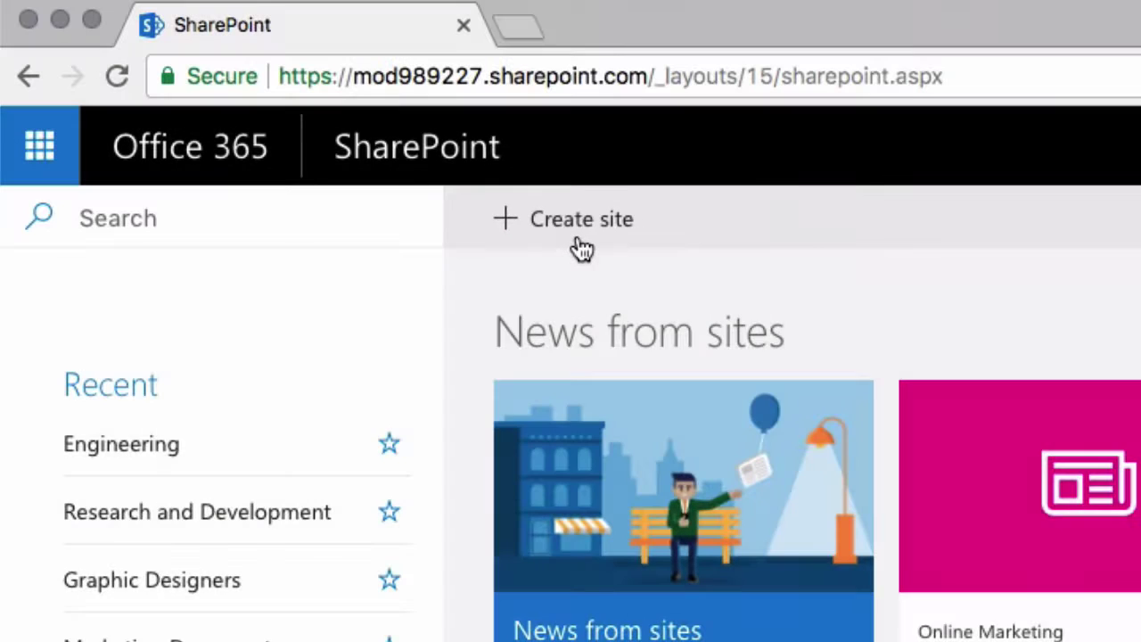
{"action": "left_click", "coordinate": [575, 239]}
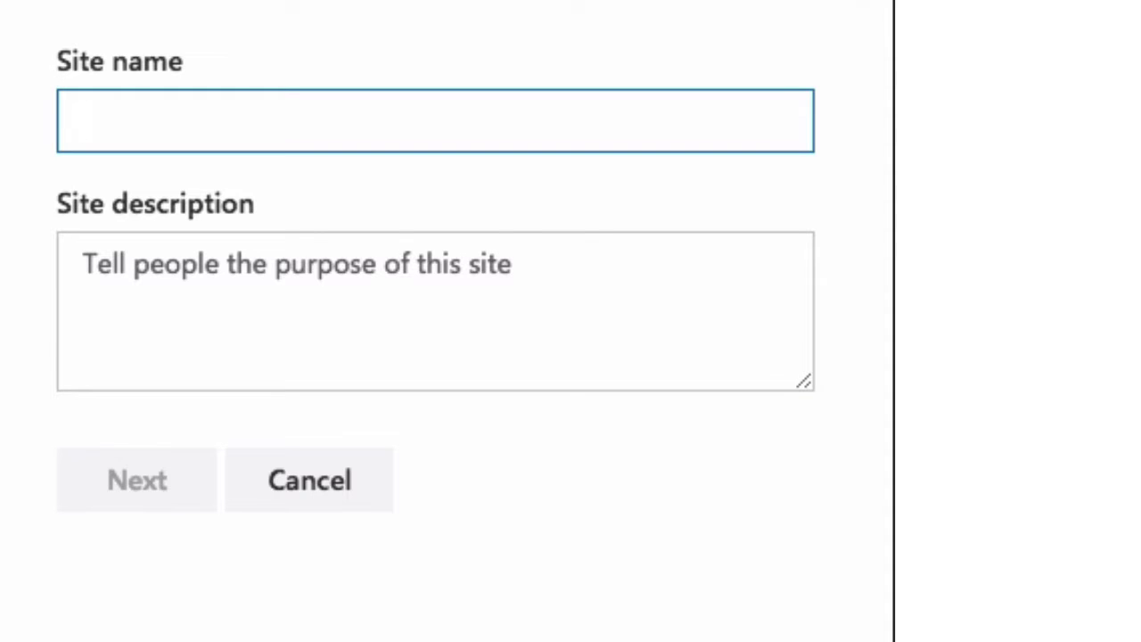
{"action": "type", "text": "My "}
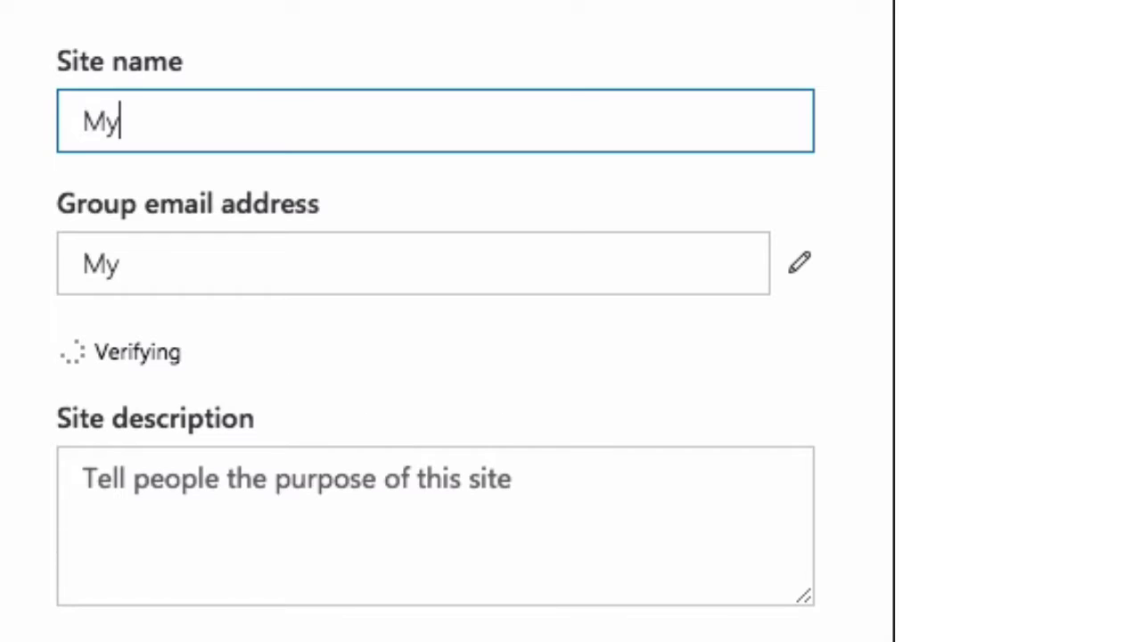
{"action": "type", "text": "Team"}
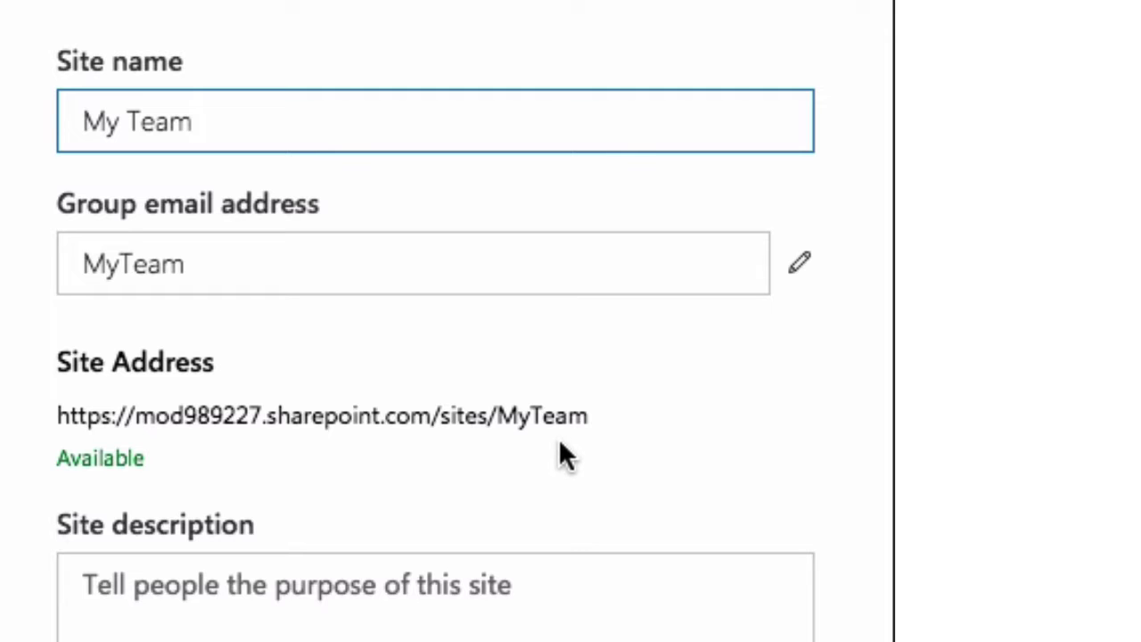
Describe the site as "a site for my team" and set its privacy to "Private - only members can access this site"
{"action": "left_click", "coordinate": [526, 570]}
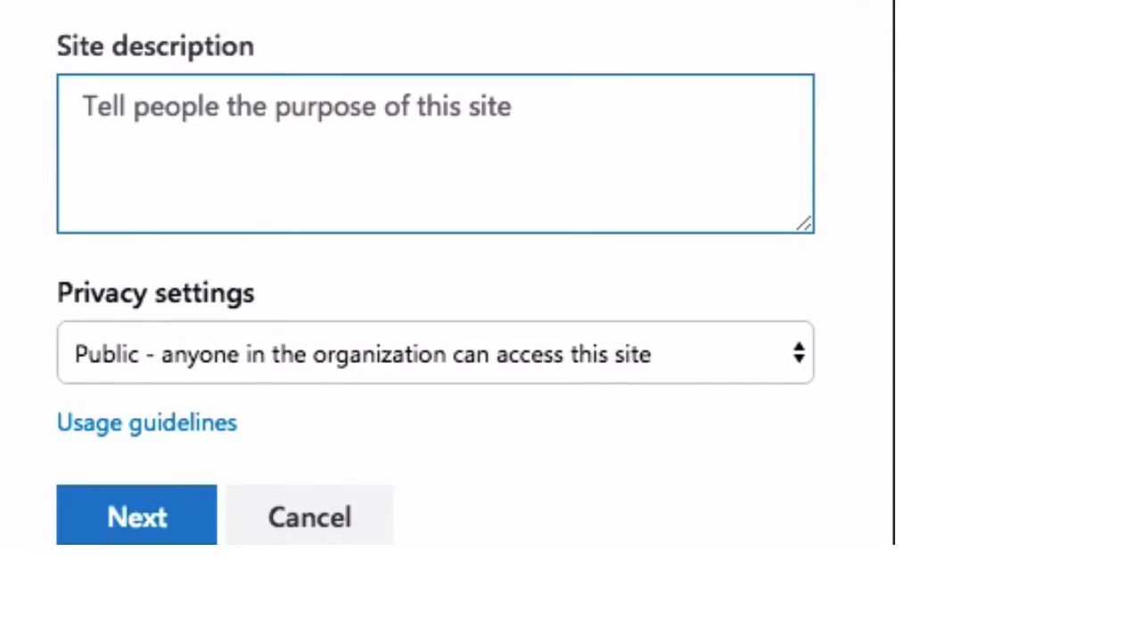
{"action": "type", "text": "a site for "}
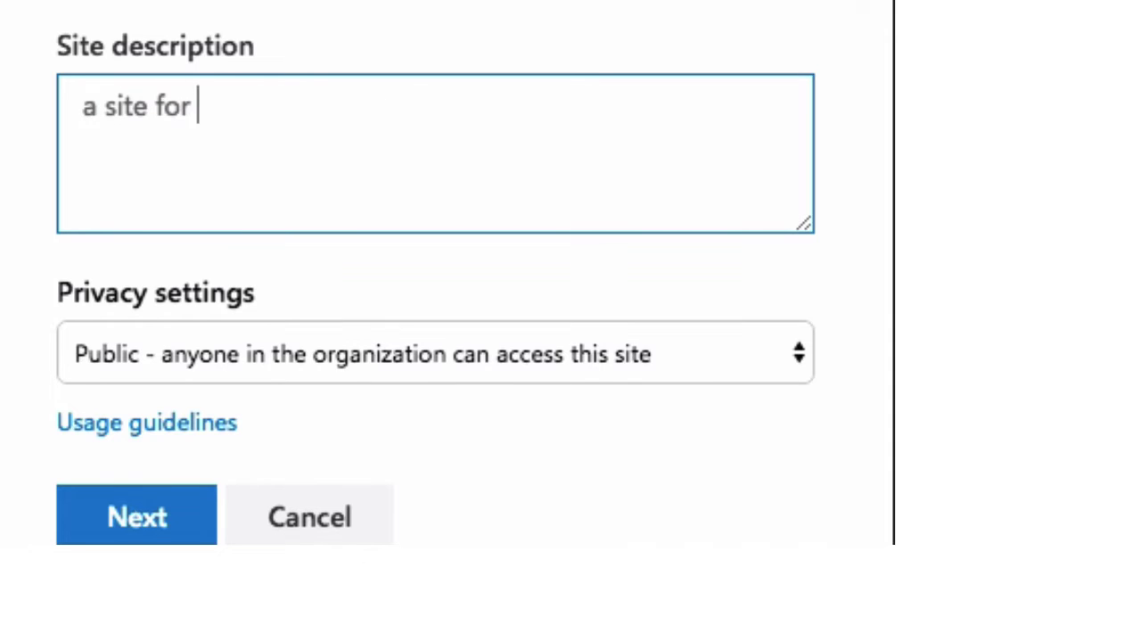
{"action": "type", "text": "my team"}
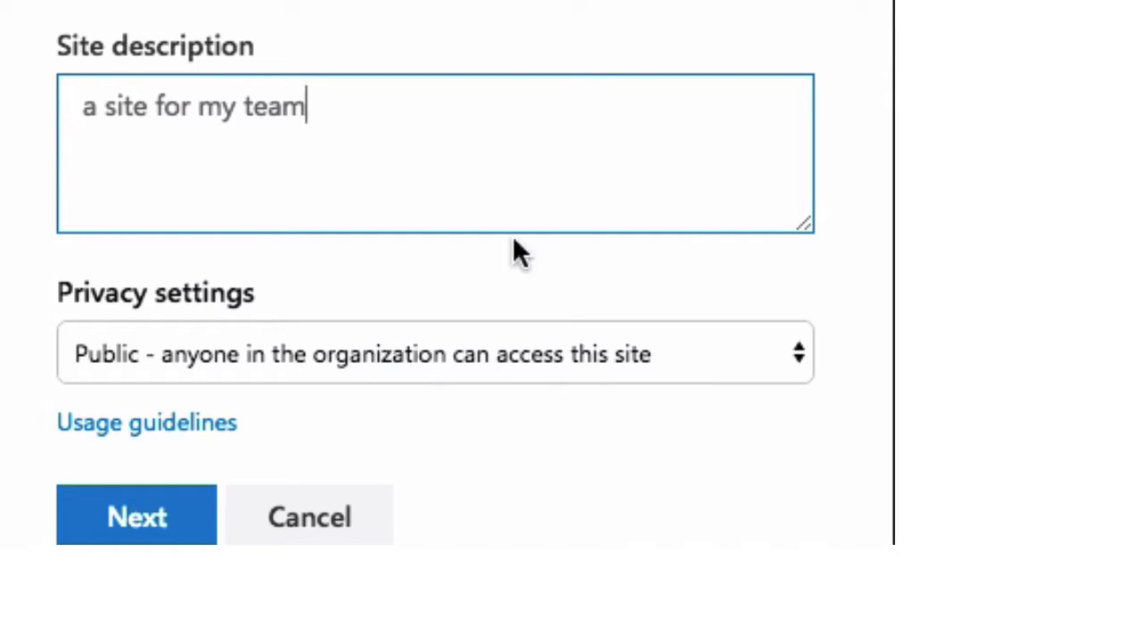
{"action": "scroll", "coordinate": [514, 239], "scroll_direction": "down", "scroll_amount": 1}
{"action": "left_click", "coordinate": [482, 355]}
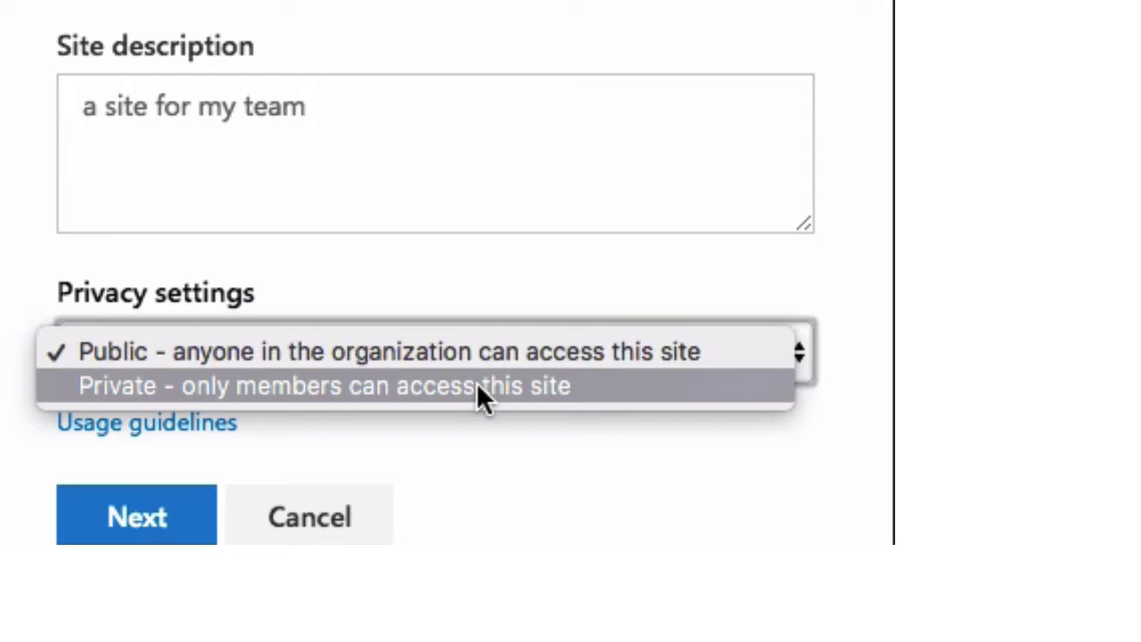
{"action": "left_click", "coordinate": [477, 383]}
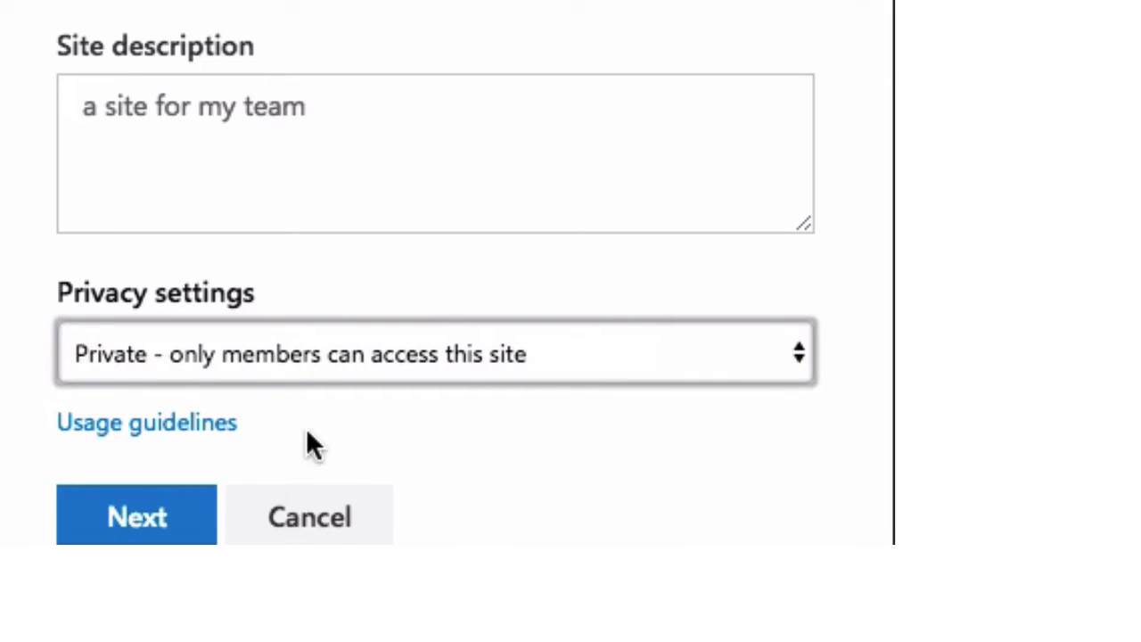
{"action": "left_click", "coordinate": [178, 517]}
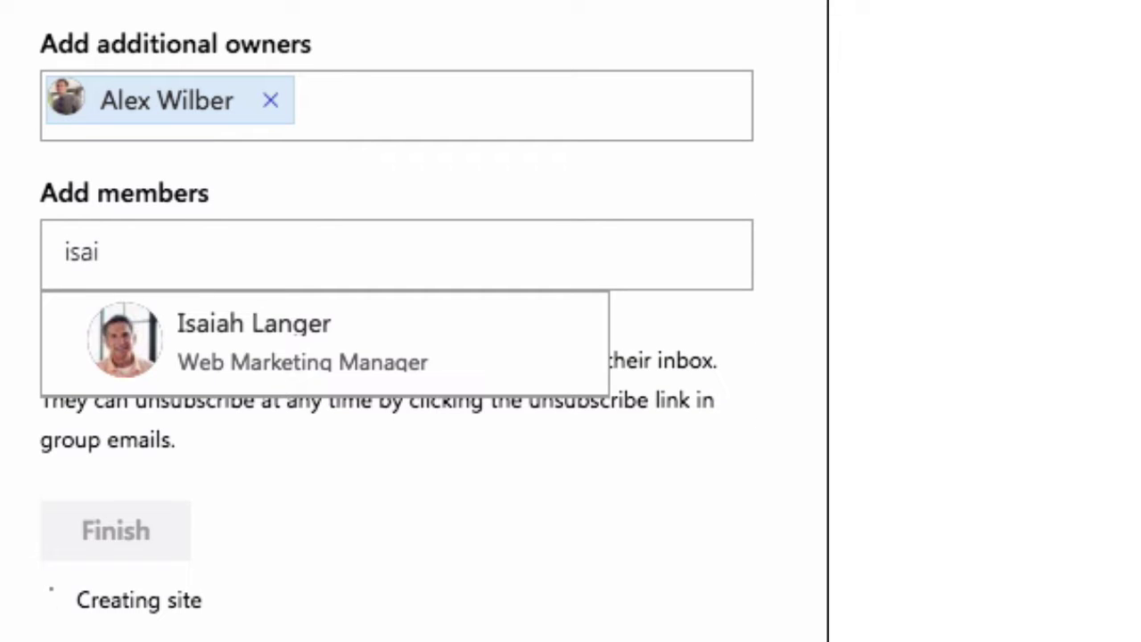
Add an additional owner and the suggested Web Marketing Manager as a member, and finish creating the My Team site
{"action": "left_click", "coordinate": [303, 343]}
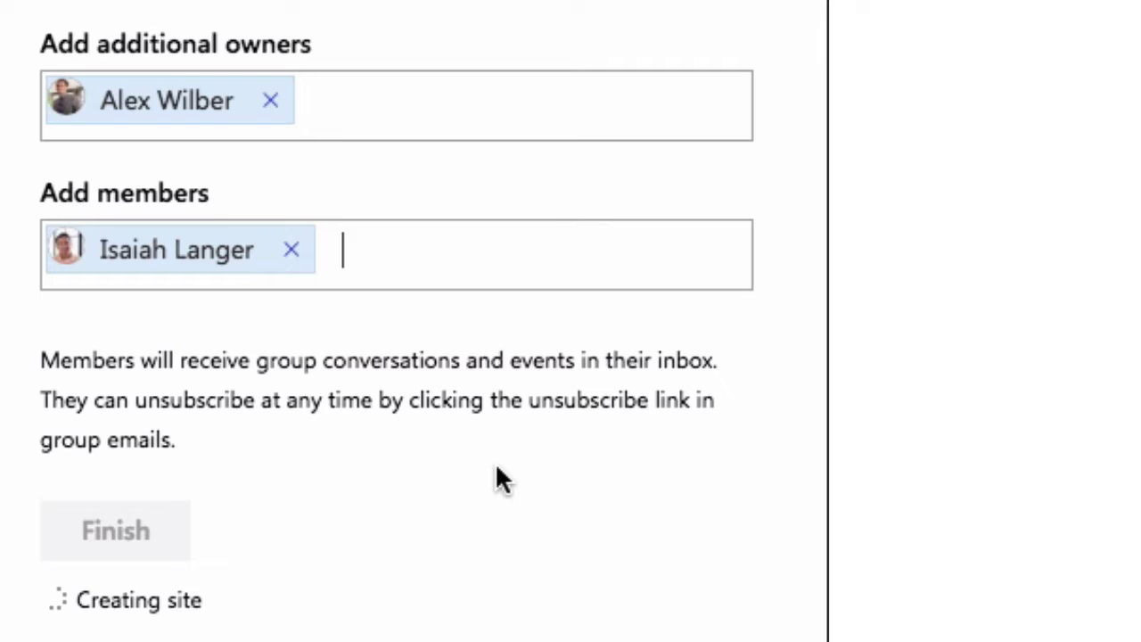
{"action": "left_click", "coordinate": [114, 549]}
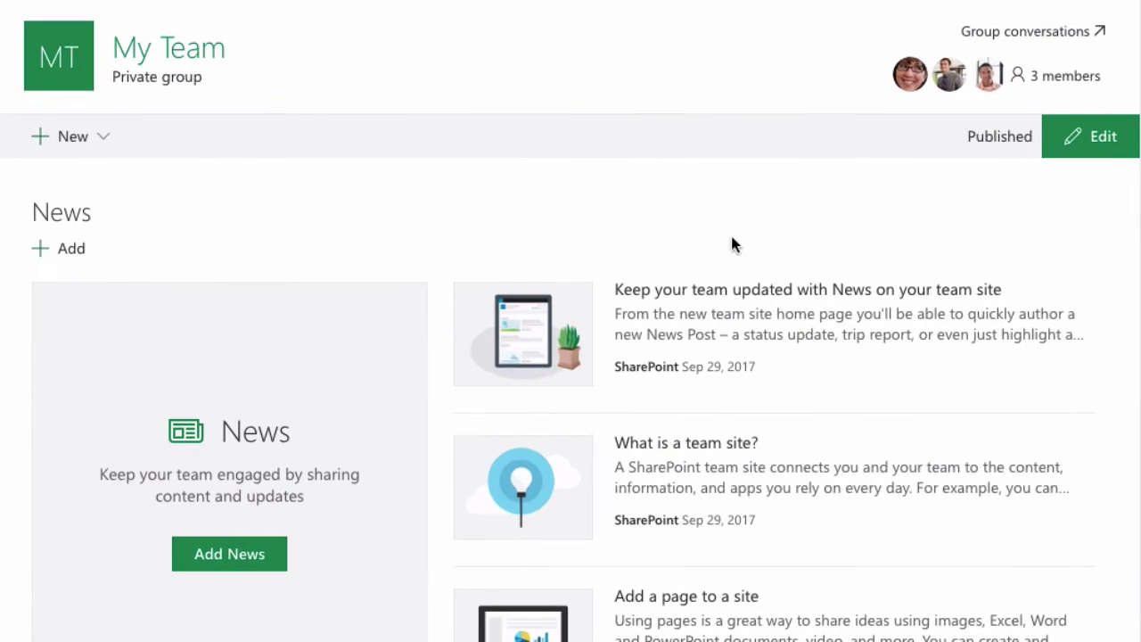
{"action": "scroll", "coordinate": [748, 248], "scroll_direction": "down", "scroll_amount": 5}
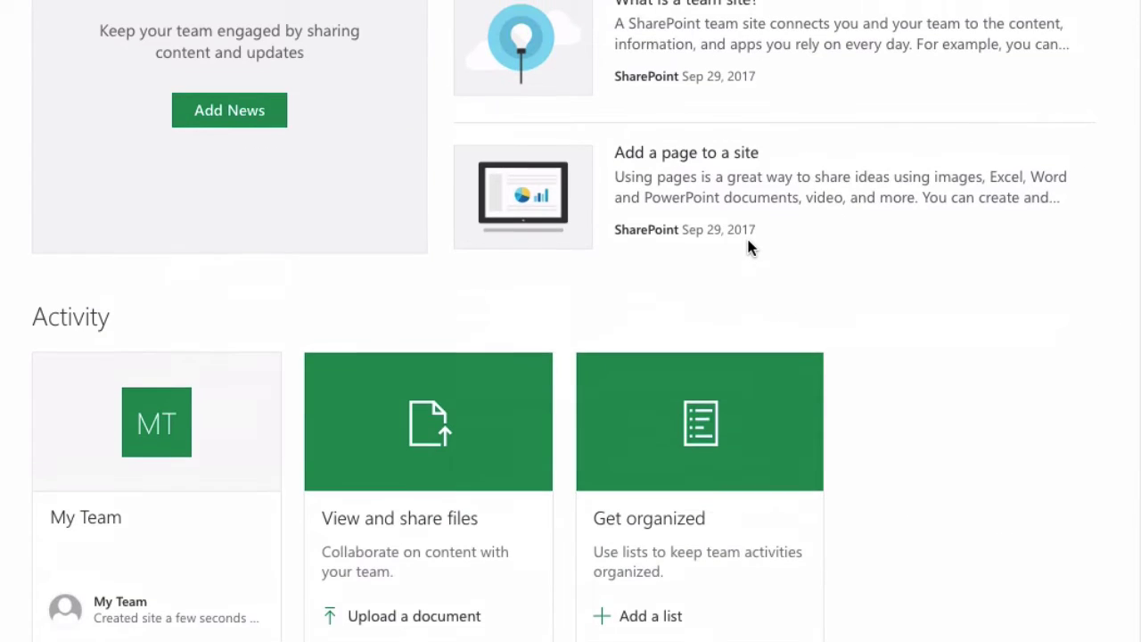
{"action": "scroll", "coordinate": [713, 236], "scroll_direction": "up", "scroll_amount": 5}
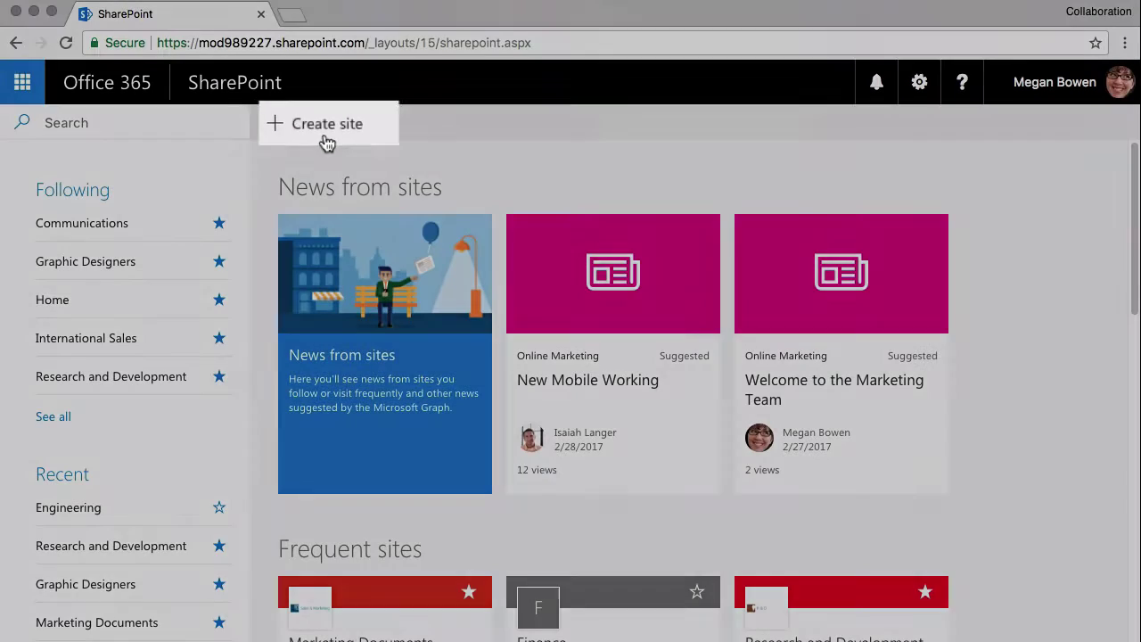
Start creating a communication site and preview the Showcase and Blank designs
{"action": "left_click", "coordinate": [323, 134]}
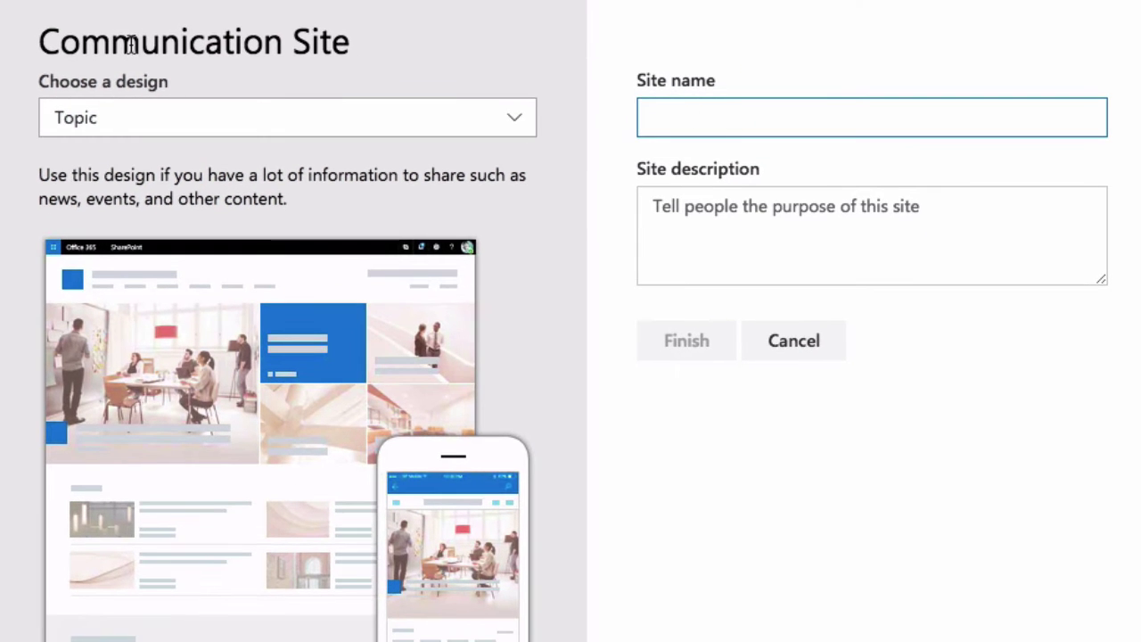
{"action": "left_click", "coordinate": [128, 122]}
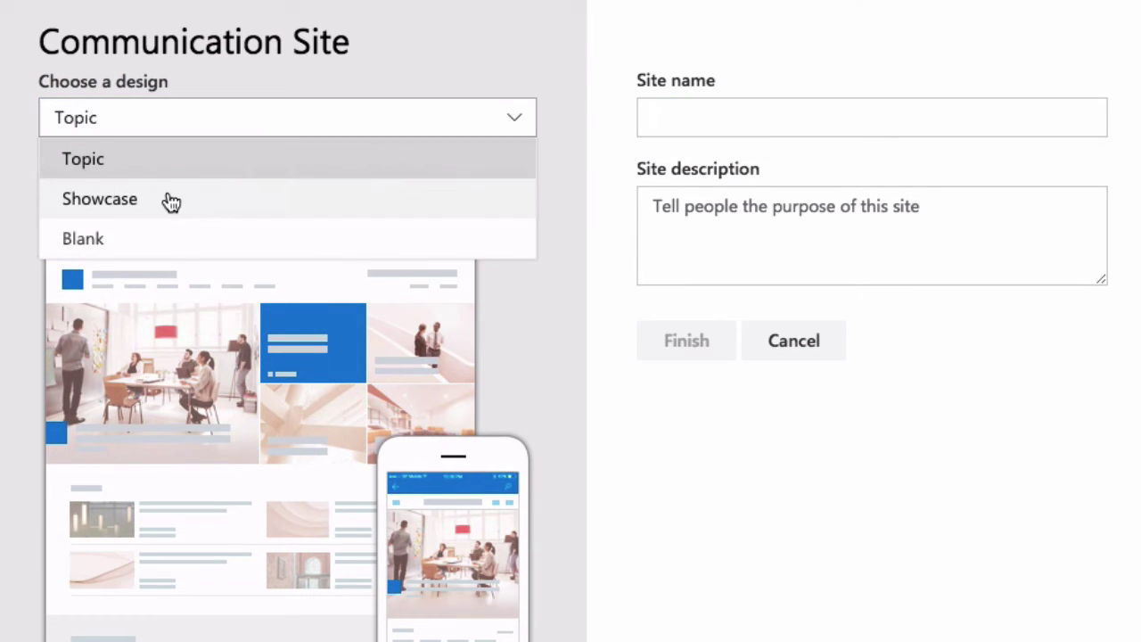
{"action": "left_click", "coordinate": [243, 200]}
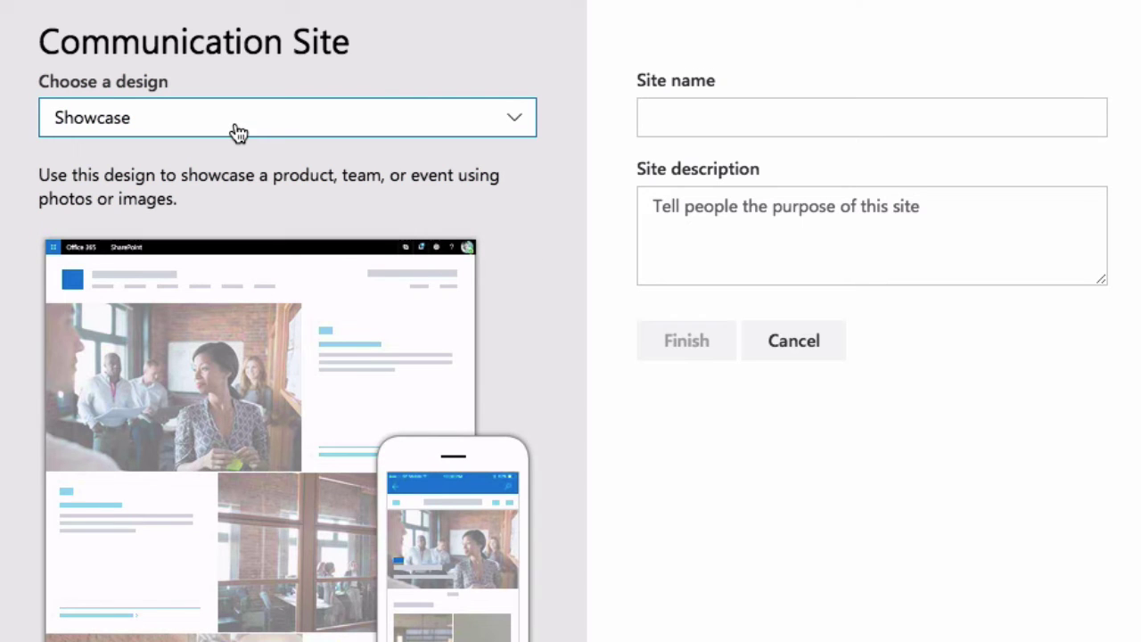
{"action": "left_click", "coordinate": [236, 132]}
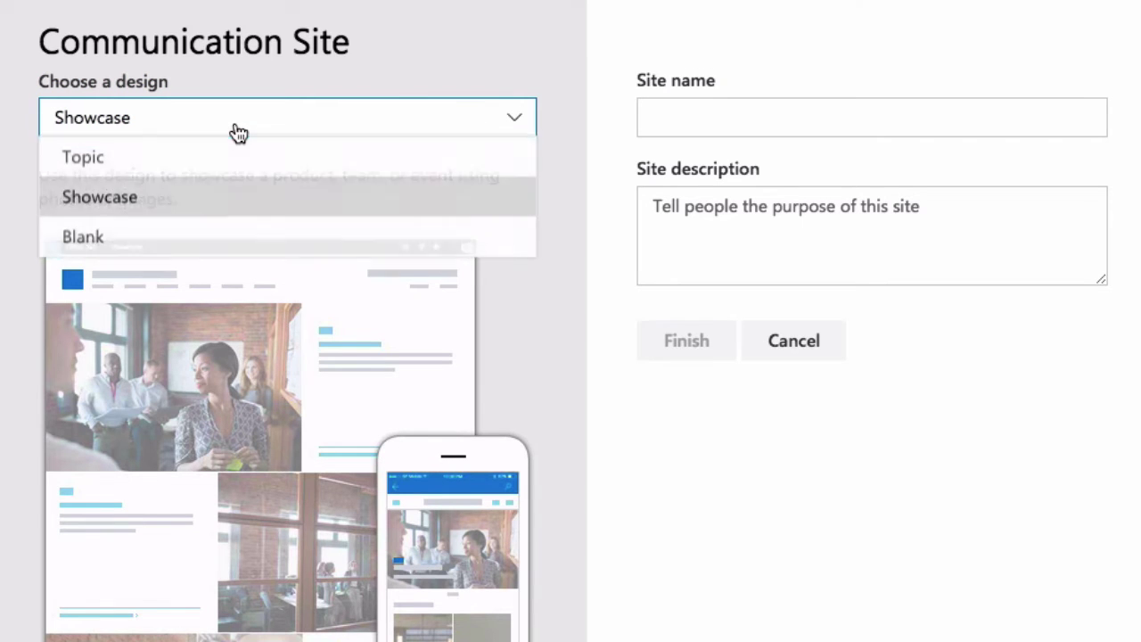
{"action": "left_click", "coordinate": [183, 236]}
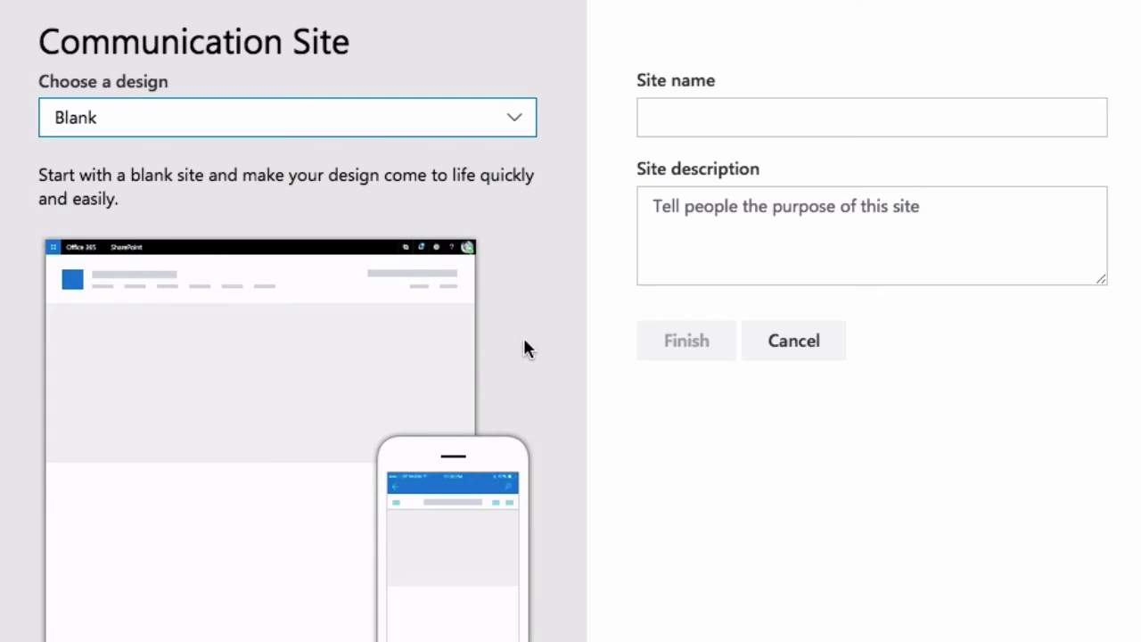
Compare the Topic, Showcase and Blank designs for the communication site through their previews
{"action": "left_click", "coordinate": [334, 122]}
{"action": "left_click", "coordinate": [258, 170]}
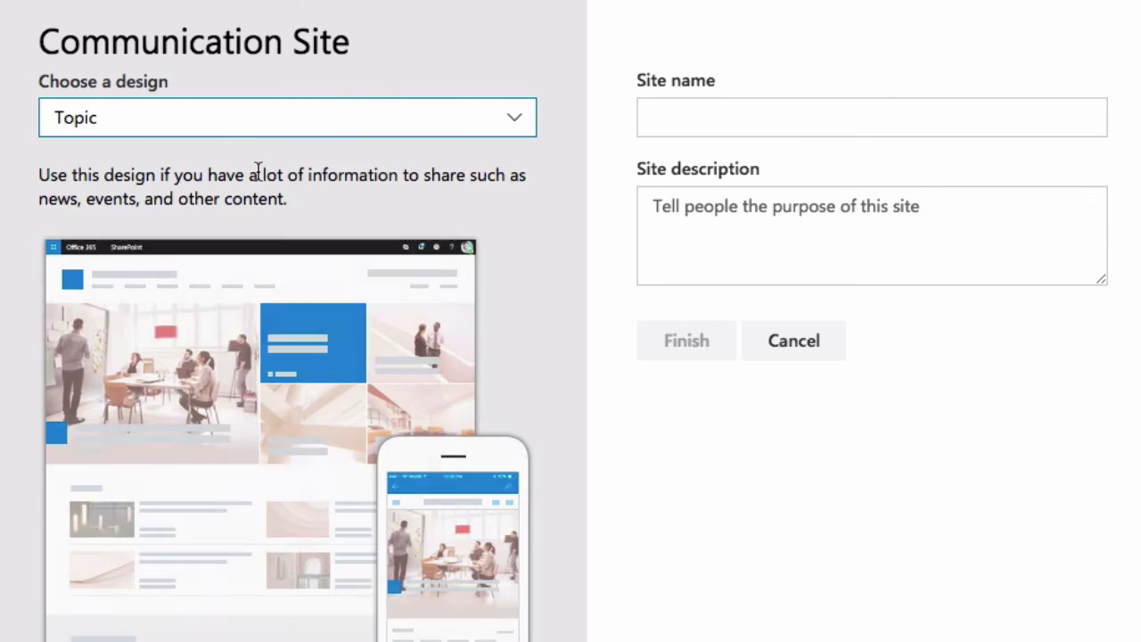
{"action": "left_click", "coordinate": [366, 129]}
{"action": "left_click", "coordinate": [349, 204]}
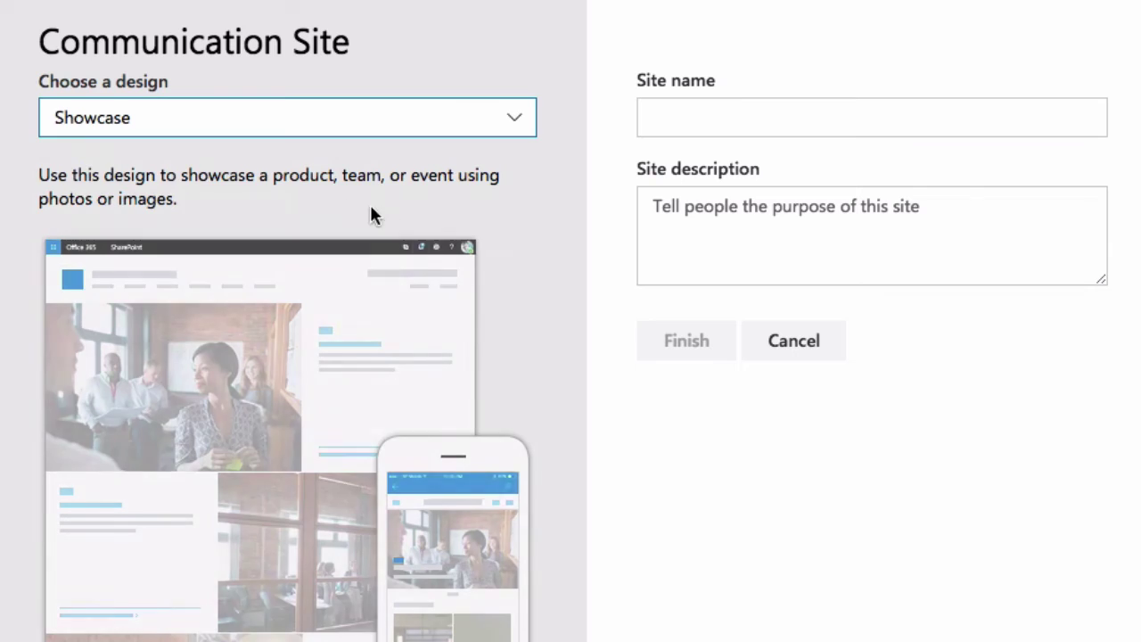
{"action": "left_click", "coordinate": [420, 123]}
{"action": "left_click", "coordinate": [395, 244]}
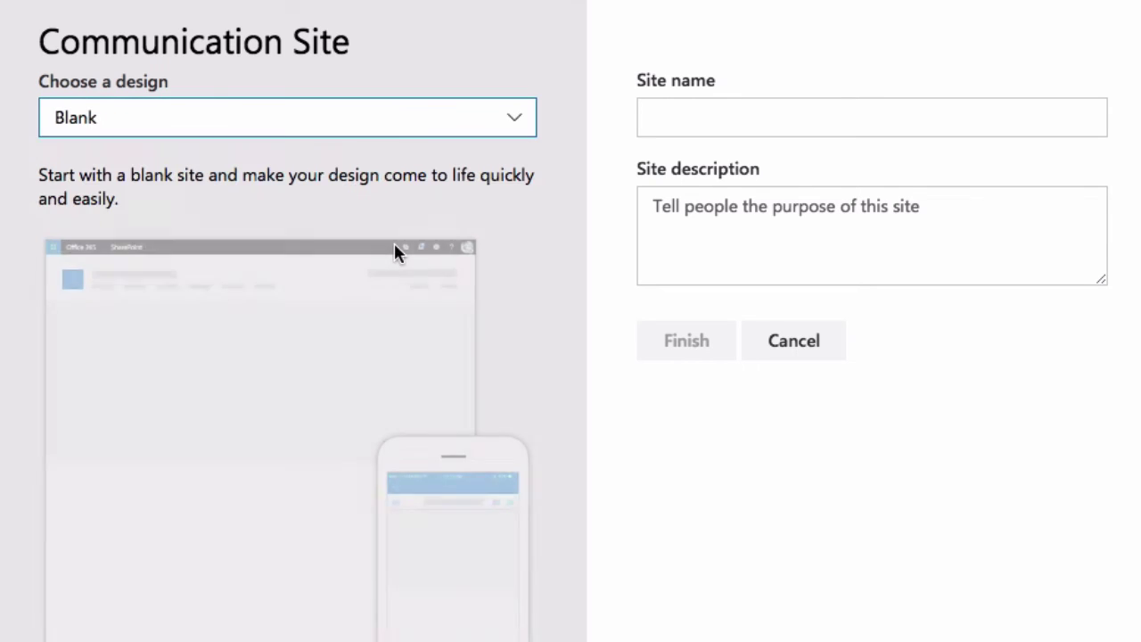
{"action": "left_click", "coordinate": [356, 118]}
{"action": "left_click", "coordinate": [404, 70]}
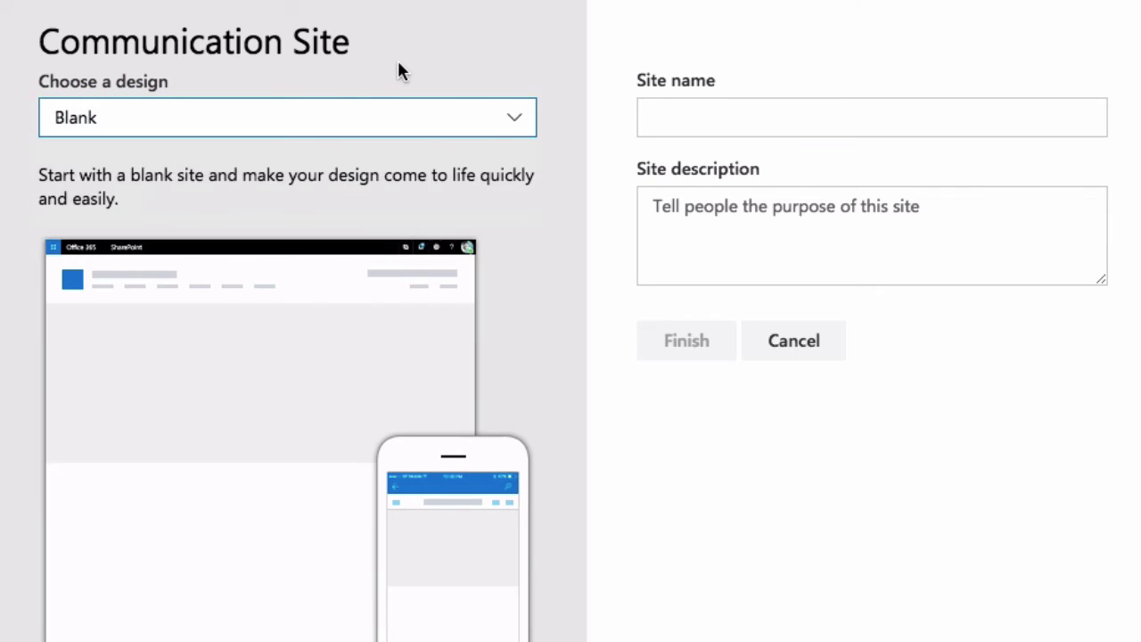
Choose the Showcase design for the communication site and name the site "New Product"
{"action": "left_click", "coordinate": [279, 132]}
{"action": "left_click", "coordinate": [233, 207]}
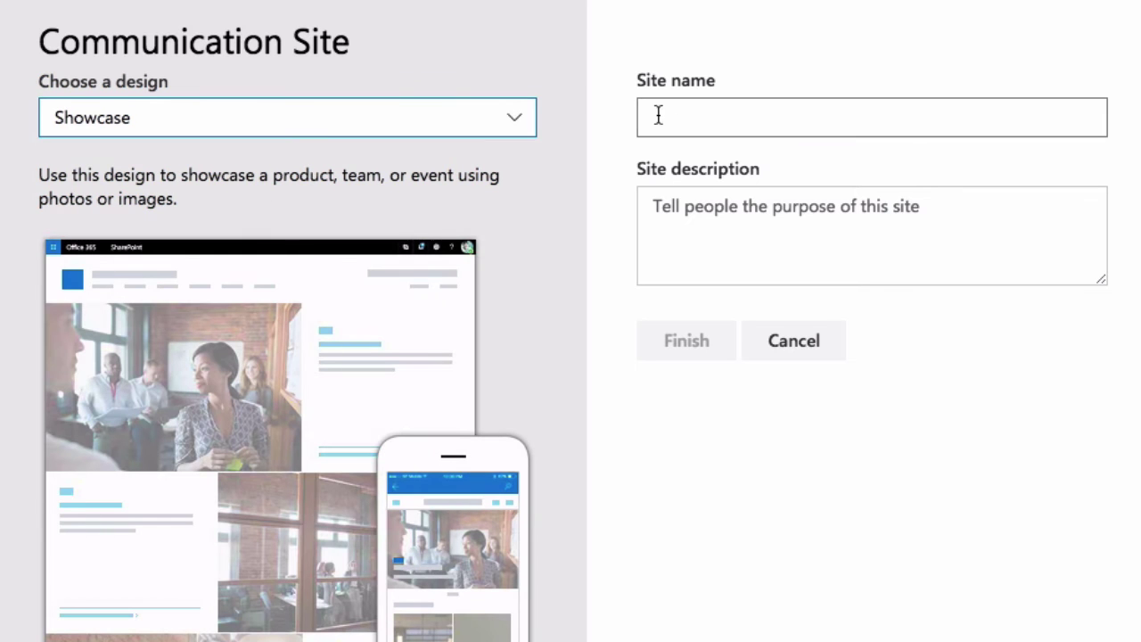
{"action": "left_click", "coordinate": [673, 125]}
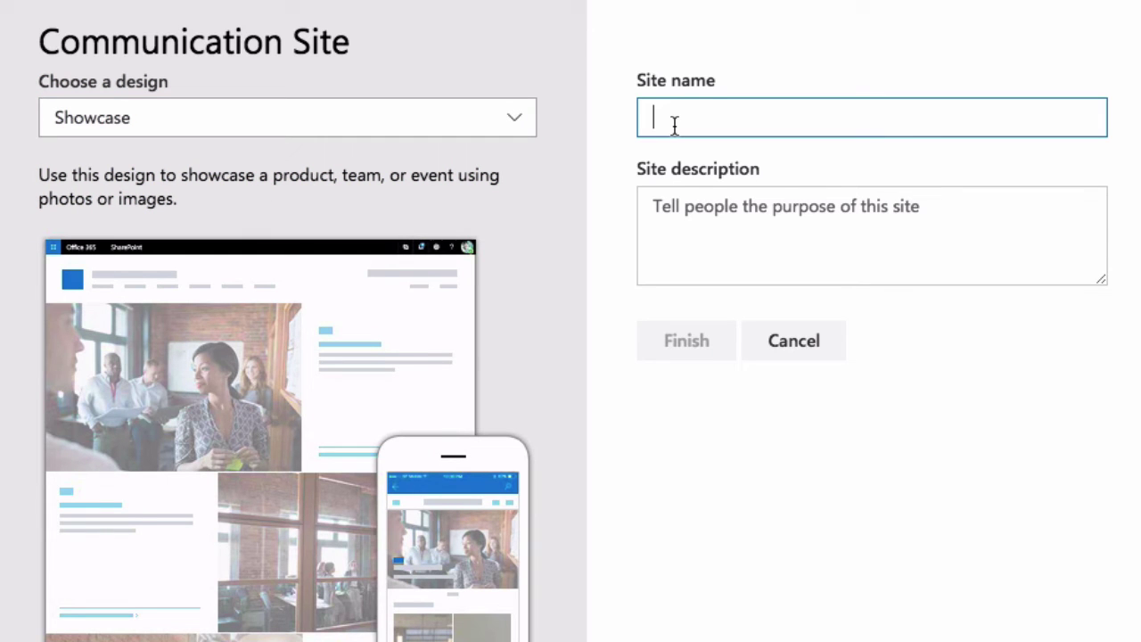
{"action": "type", "text": "New Produc"}
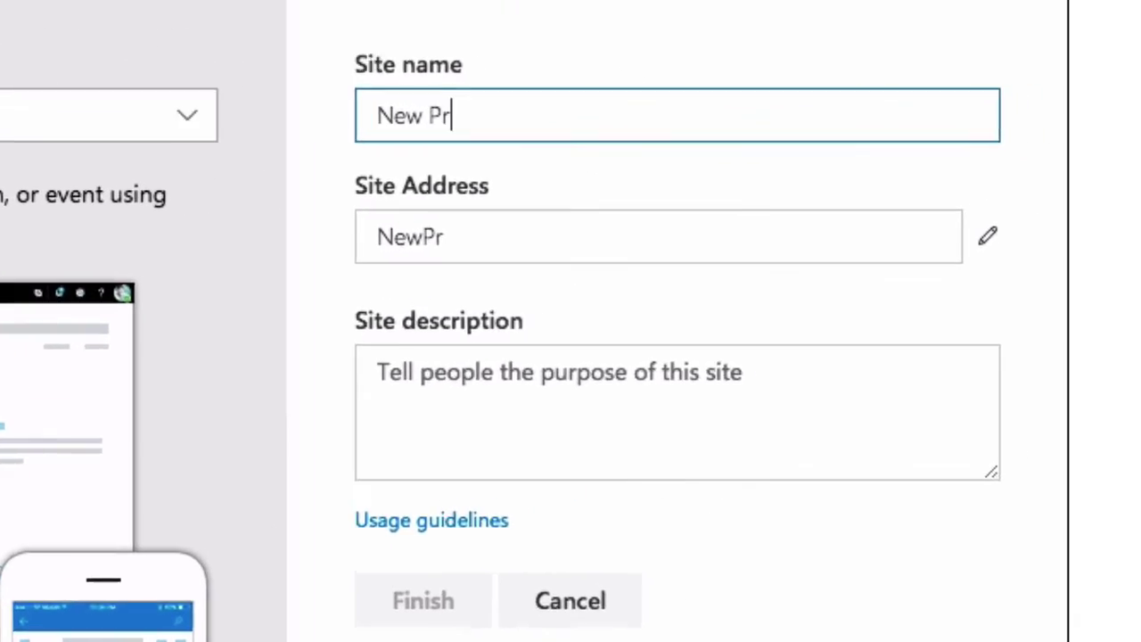
{"action": "type", "text": "t"}
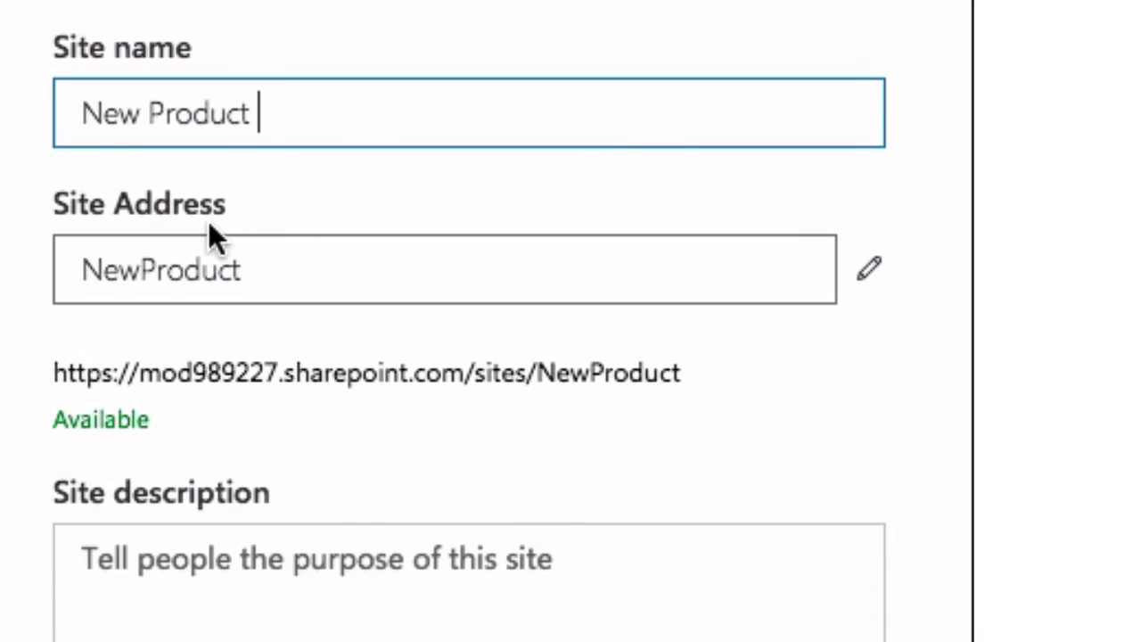
Describe the site as "new showcase site" and finish creating the communication site
{"action": "left_click", "coordinate": [213, 579]}
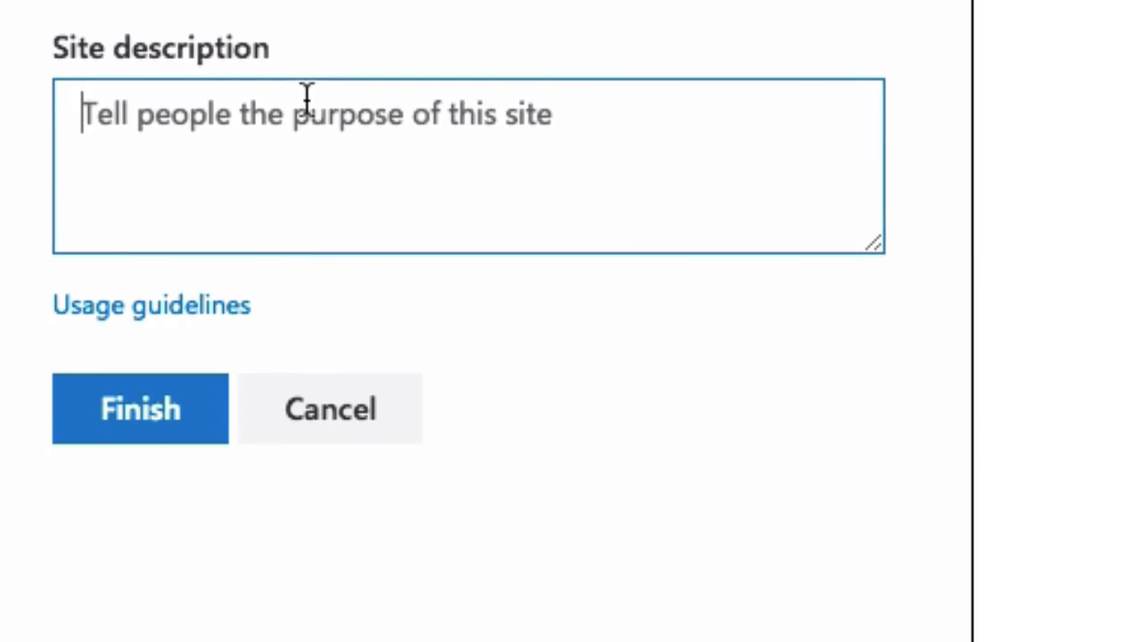
{"action": "type", "text": "new showcase site"}
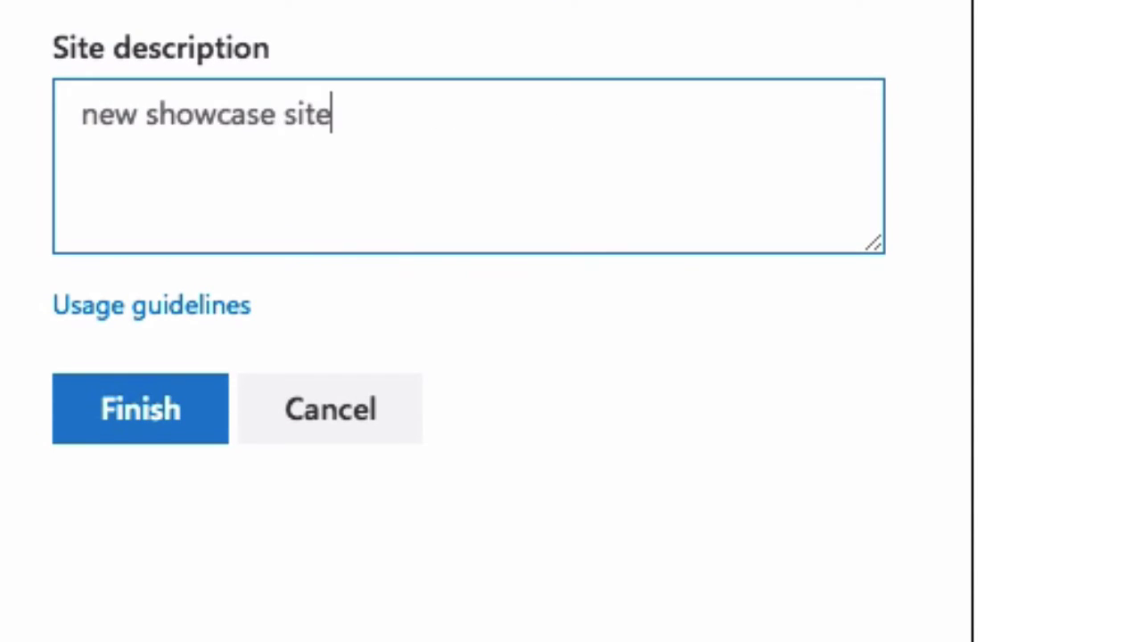
{"action": "left_click", "coordinate": [113, 401]}
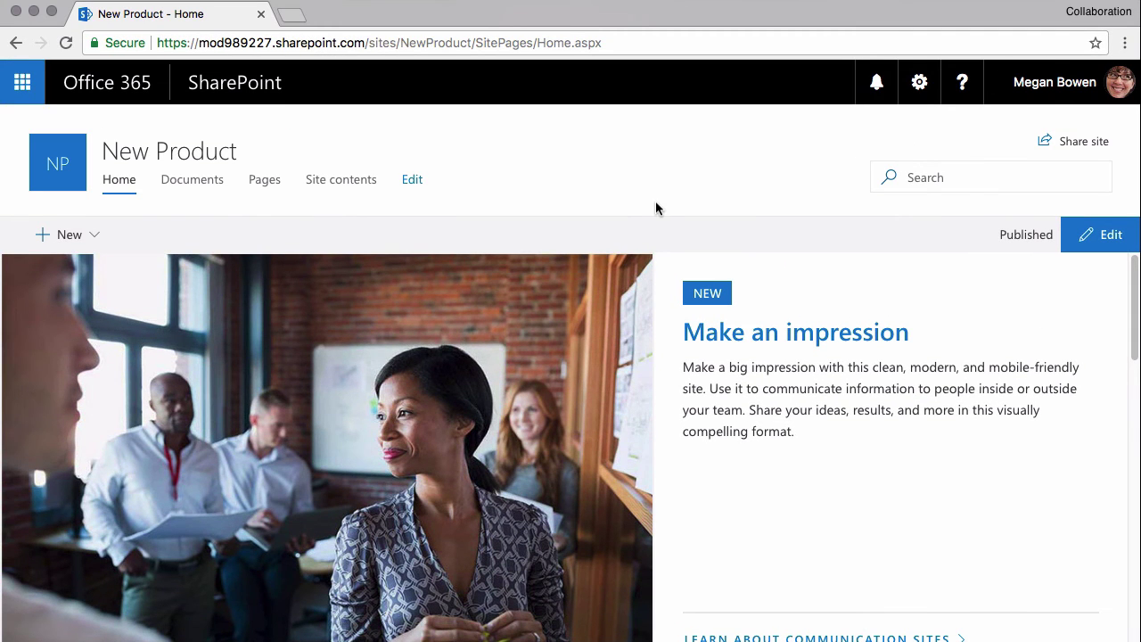
Look through the New Product site's home page down to its image gallery
{"action": "scroll", "coordinate": [834, 425], "scroll_direction": "down", "scroll_amount": 5}
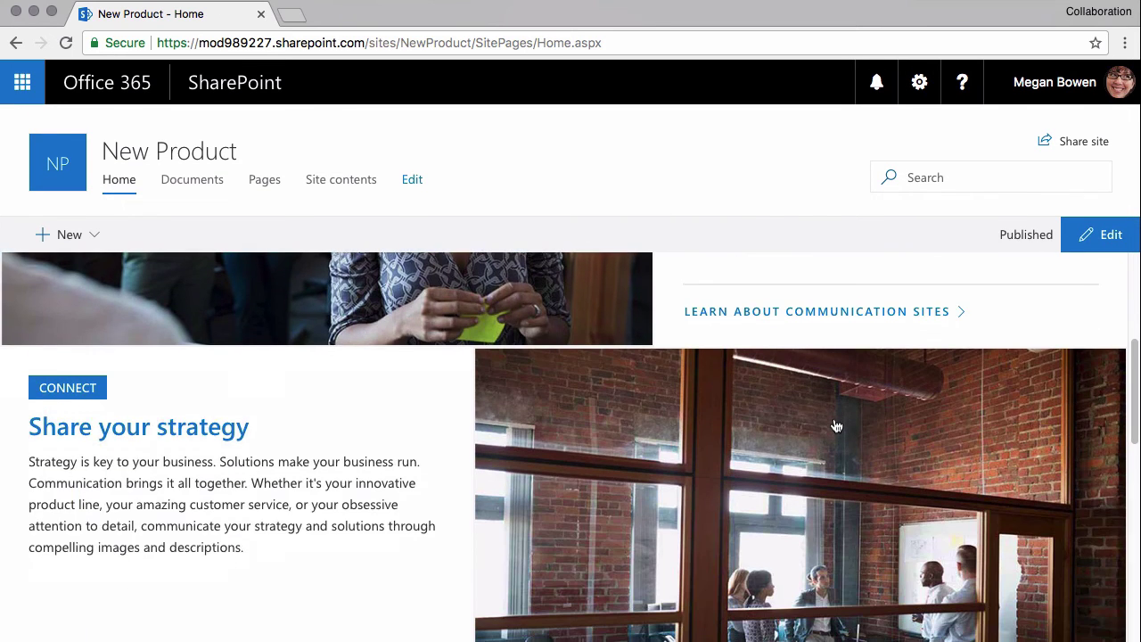
{"action": "scroll", "coordinate": [837, 426], "scroll_direction": "down", "scroll_amount": 5}
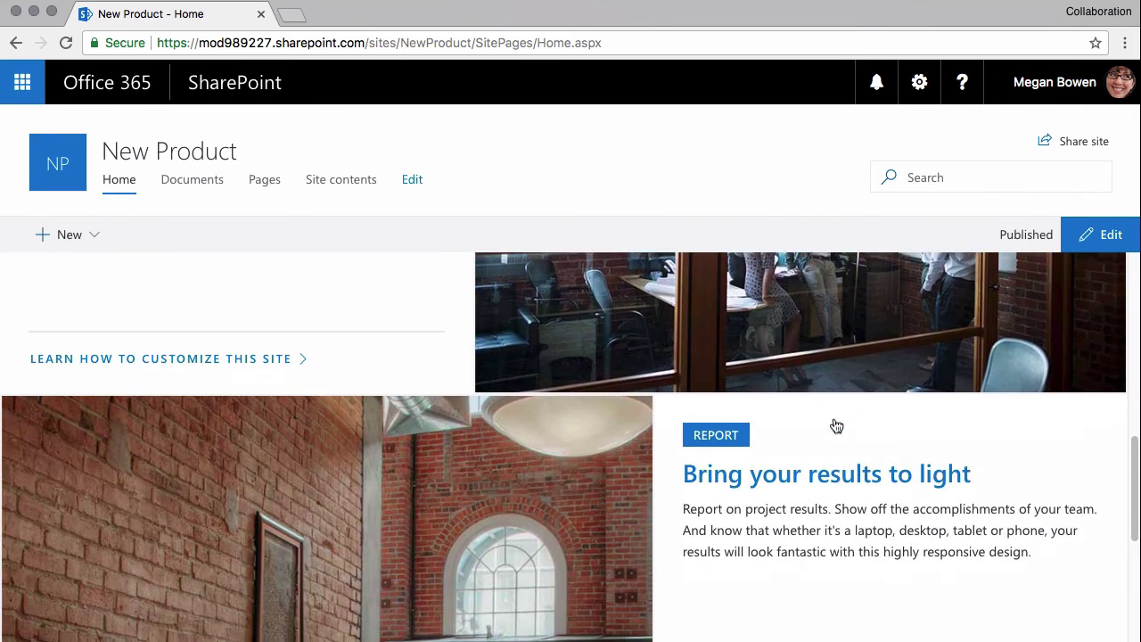
{"action": "scroll", "coordinate": [834, 425], "scroll_direction": "down", "scroll_amount": 5}
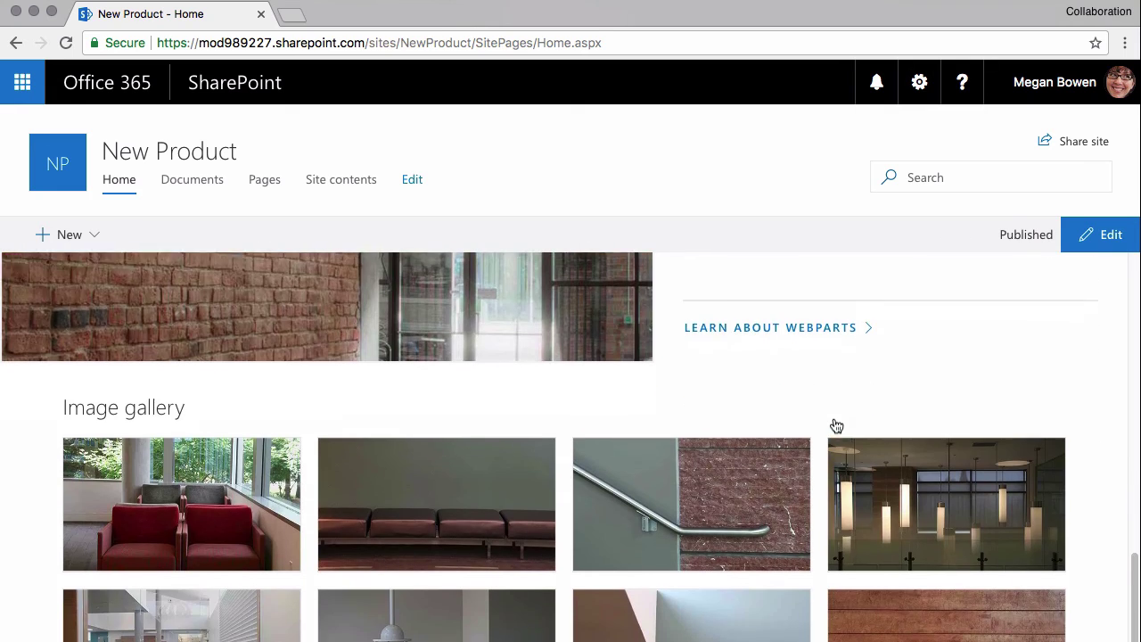
{"action": "scroll", "coordinate": [836, 426], "scroll_direction": "down", "scroll_amount": 1}
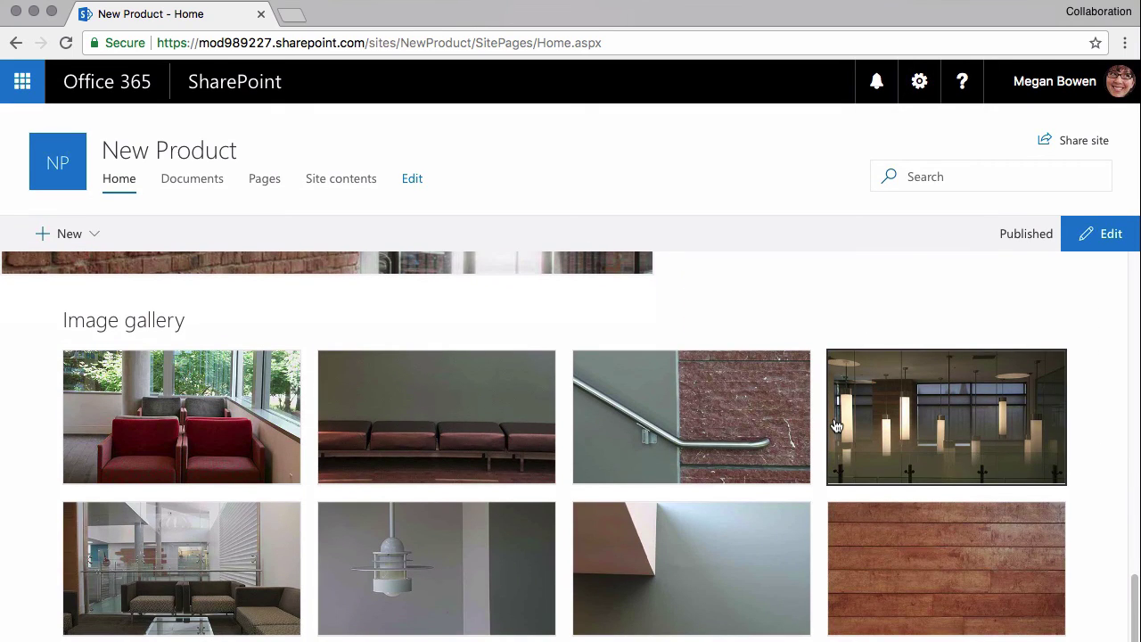